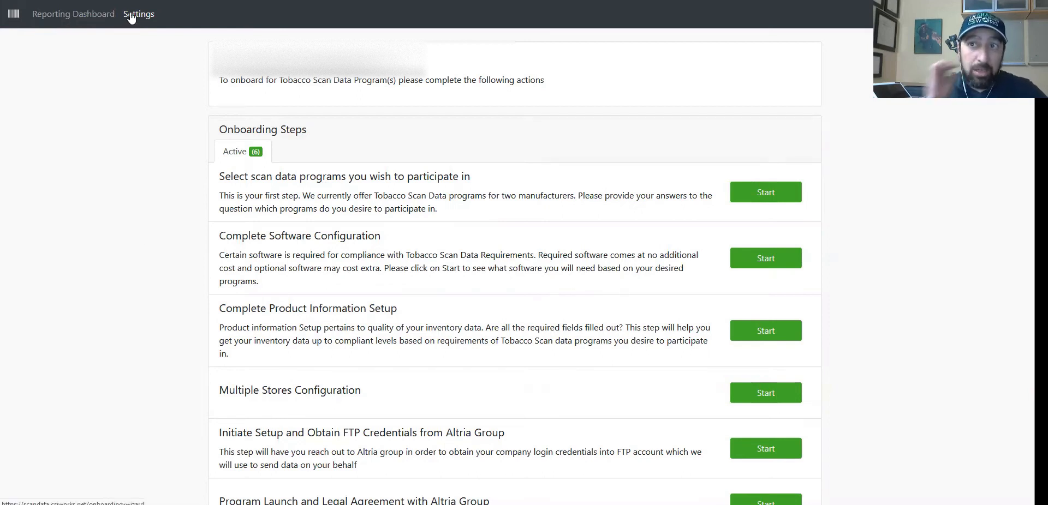
# Step: Open the onboarding step for initiating setup and obtaining FTP credentials from Altria Group, and check its FTP account name field
pyautogui.scroll(-1, 290, 374)
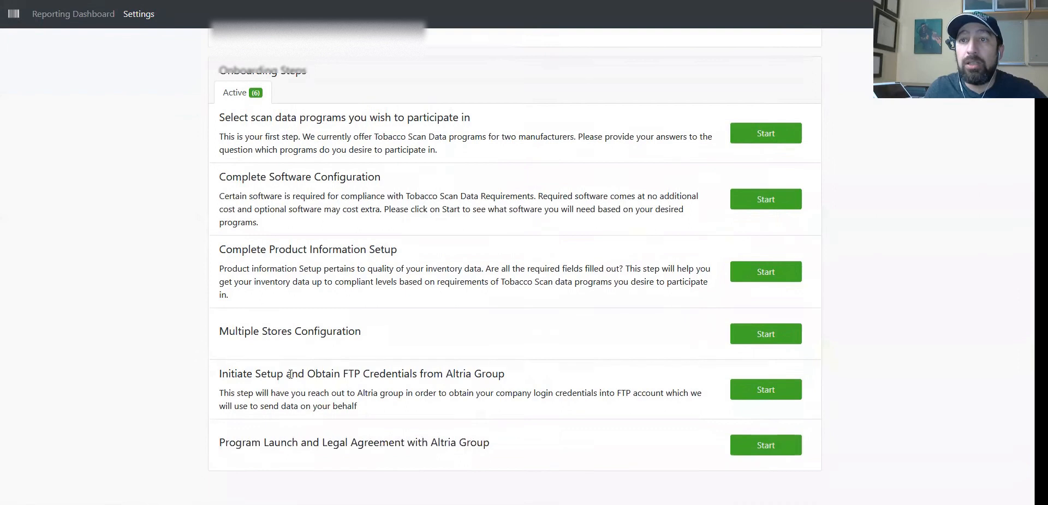
pyautogui.moveTo(253, 374); pyautogui.dragTo(486, 376)
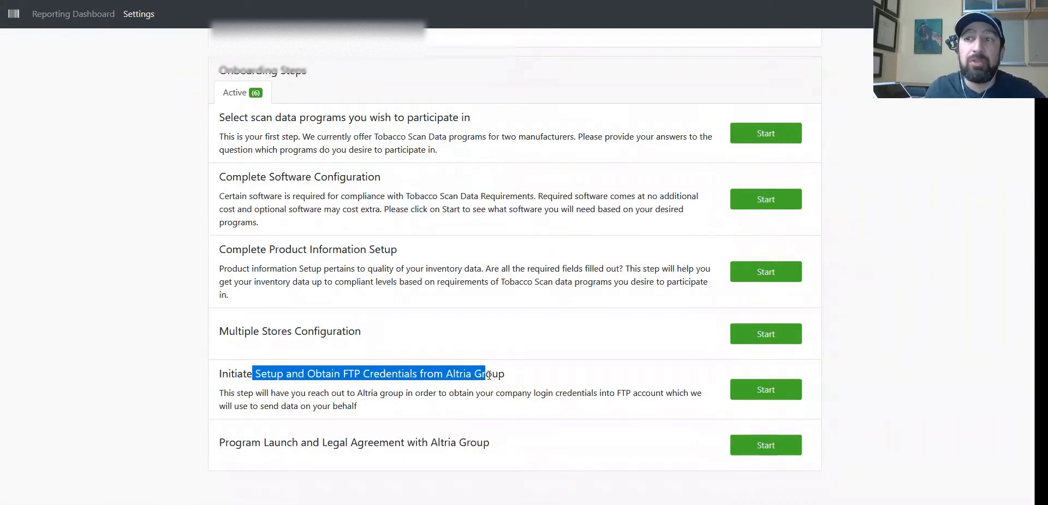
pyautogui.click(772, 390)
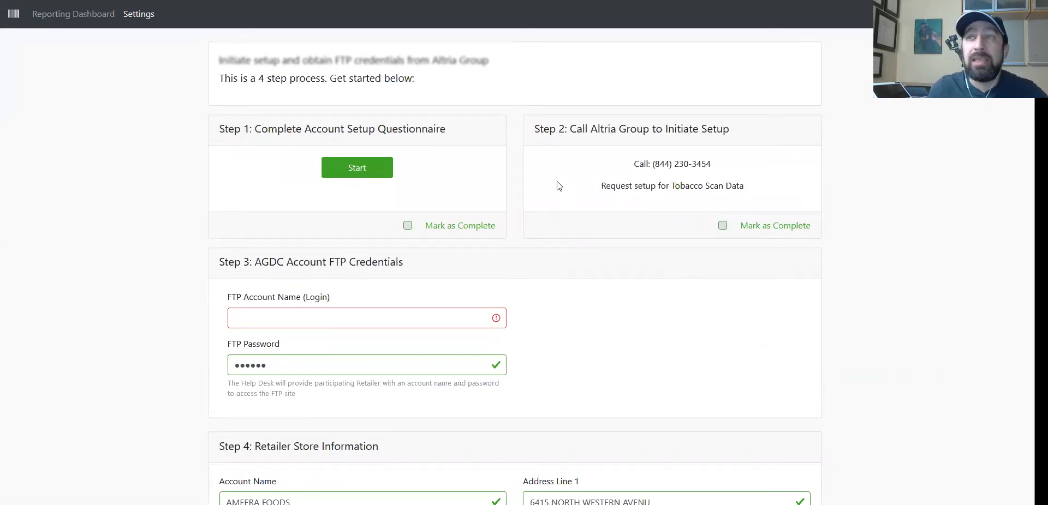
pyautogui.click(301, 318)
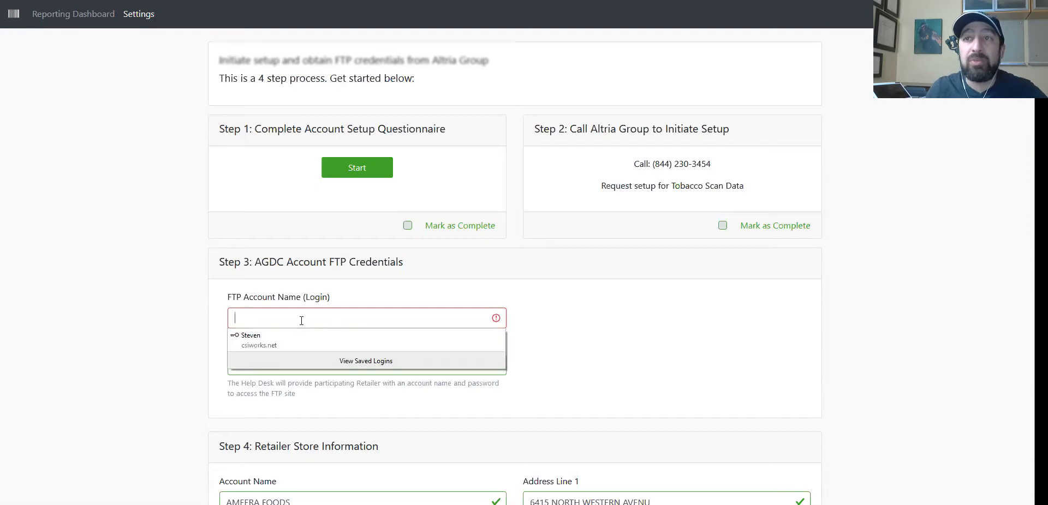
pyautogui.click(750, 298)
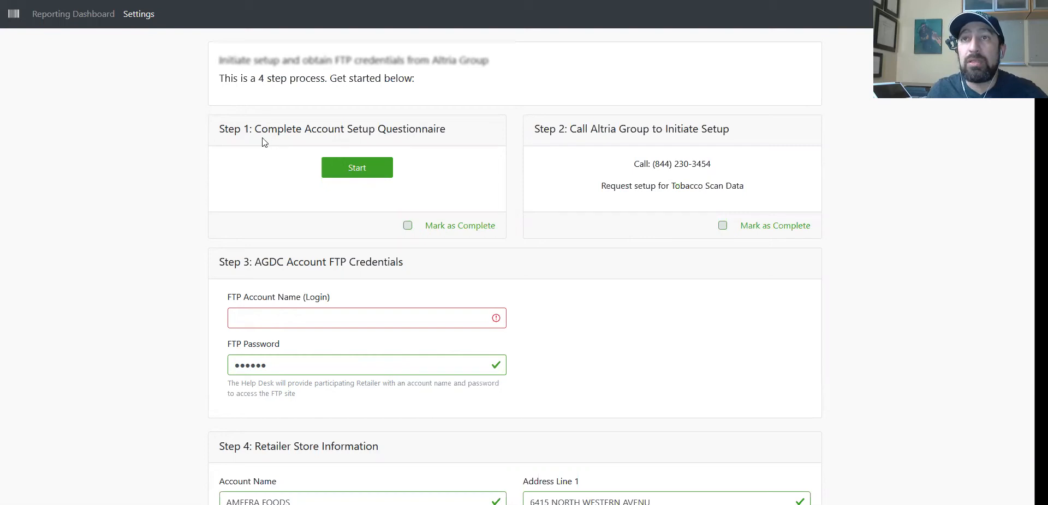
# Step: Open the account setup questionnaire and review its questions from the account details through the third-party service provider question
pyautogui.click(347, 171)
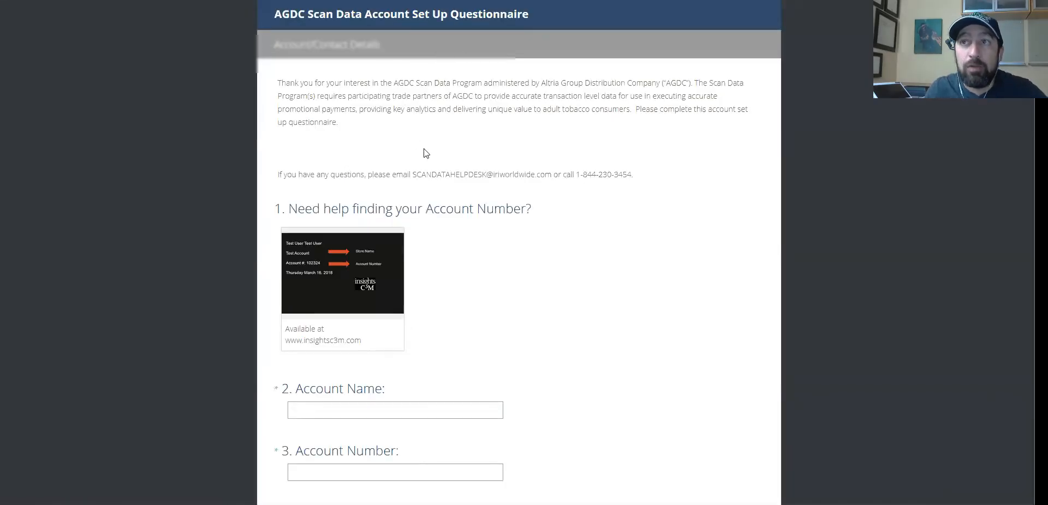
pyautogui.scroll(-3, 488, 217)
pyautogui.scroll(-17, 488, 216)
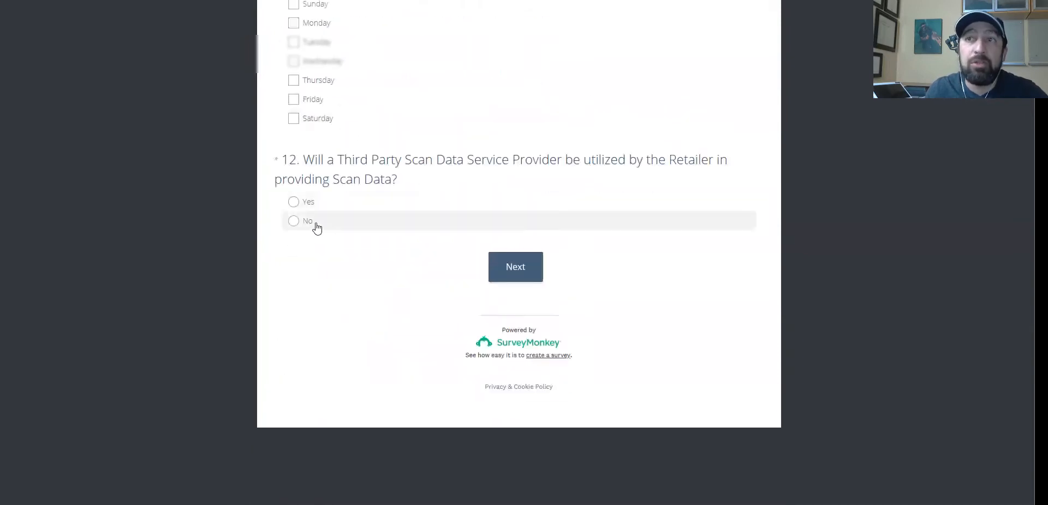
pyautogui.scroll(17, 401, 244)
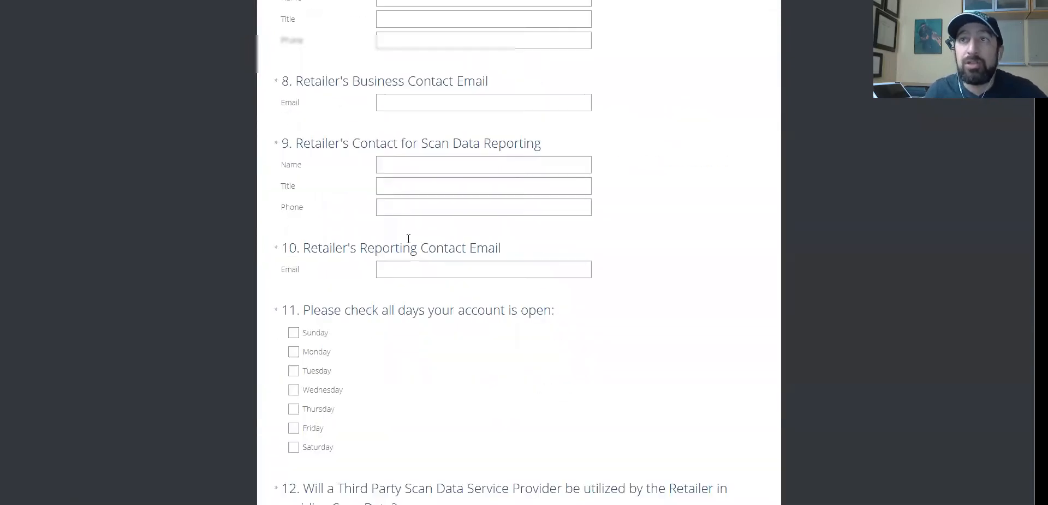
pyautogui.scroll(-17, 408, 238)
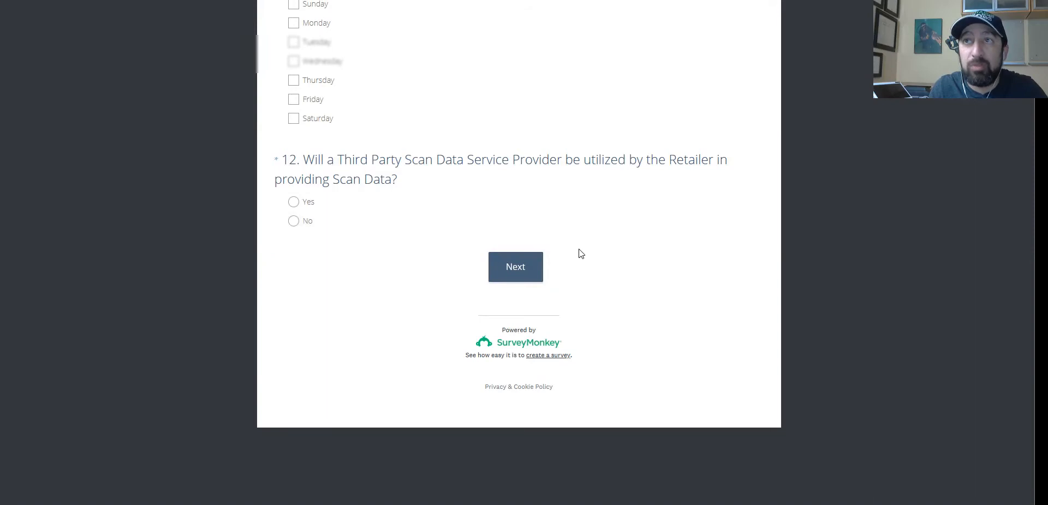
pyautogui.scroll(20, 580, 254)
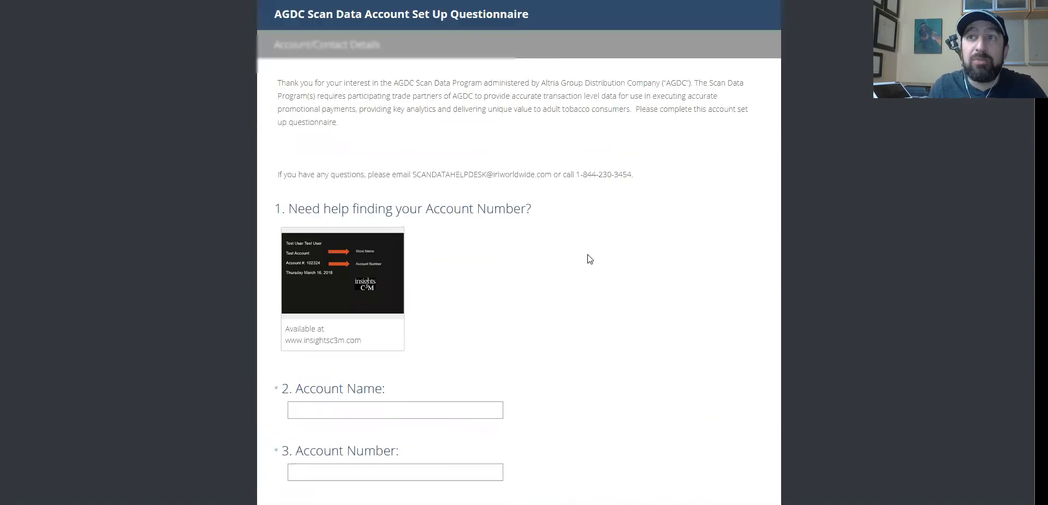
pyautogui.scroll(-20, 590, 259)
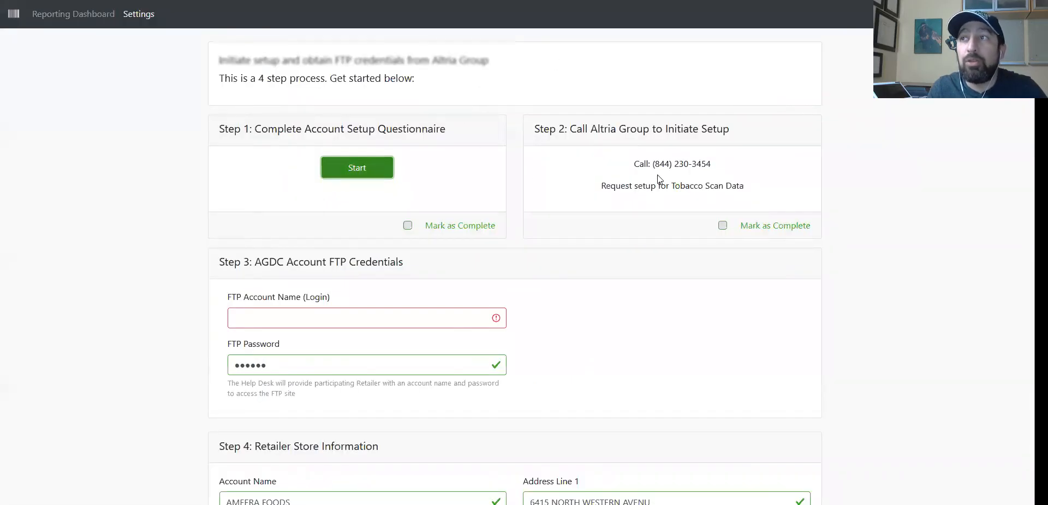
# Step: Highlight the phone number for calling Altria Group to initiate setup, and clear the highlight
pyautogui.moveTo(644, 164); pyautogui.dragTo(733, 166)
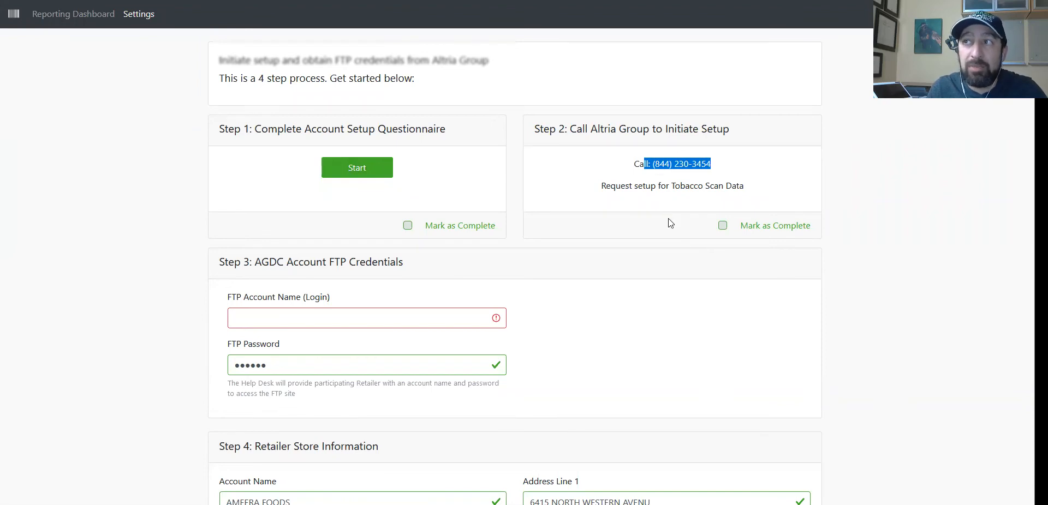
pyautogui.click(686, 260)
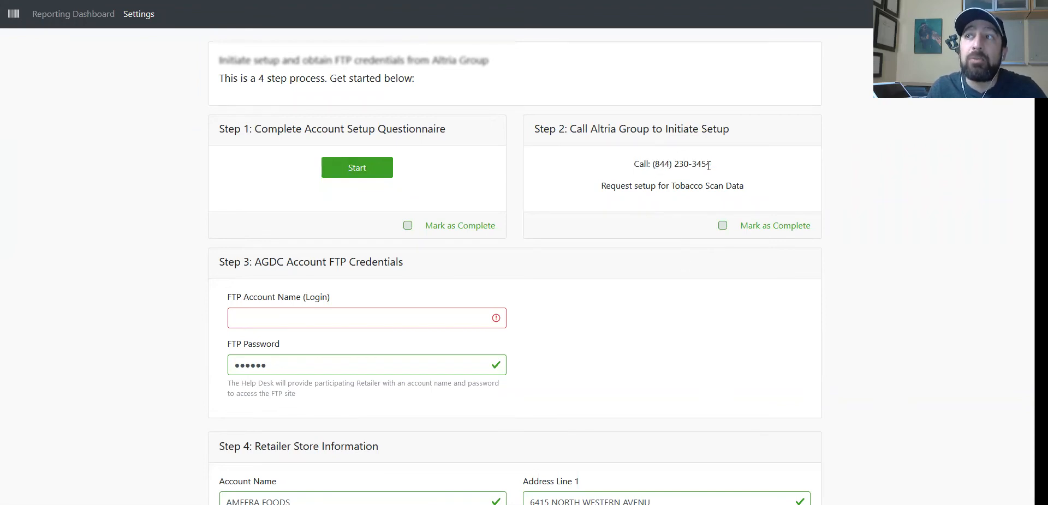
pyautogui.moveTo(706, 164); pyautogui.dragTo(652, 164)
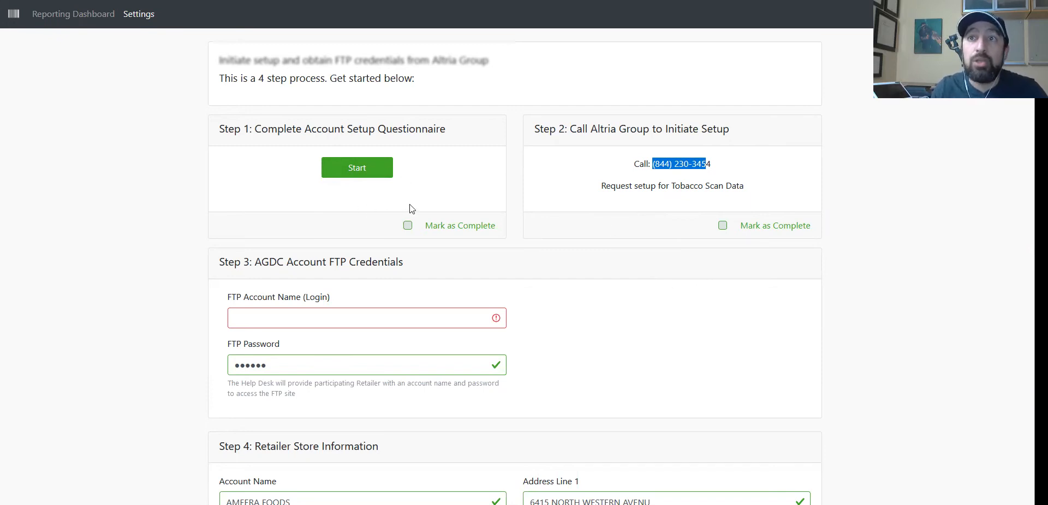
pyautogui.click(637, 302)
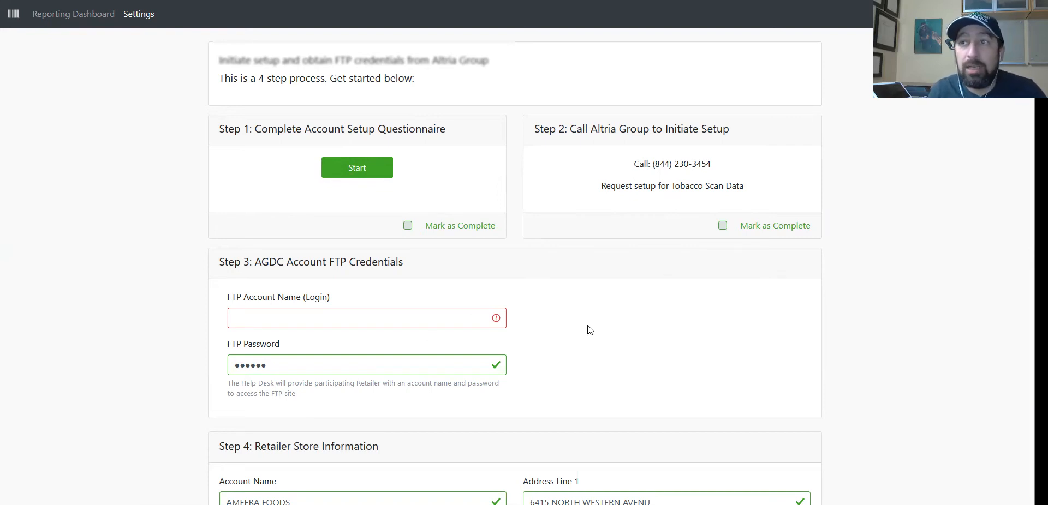
# Step: Review the Retailer Store Information section, including the Account Number field, down to the end of the setup form
pyautogui.scroll(-4, 594, 325)
pyautogui.click(267, 328)
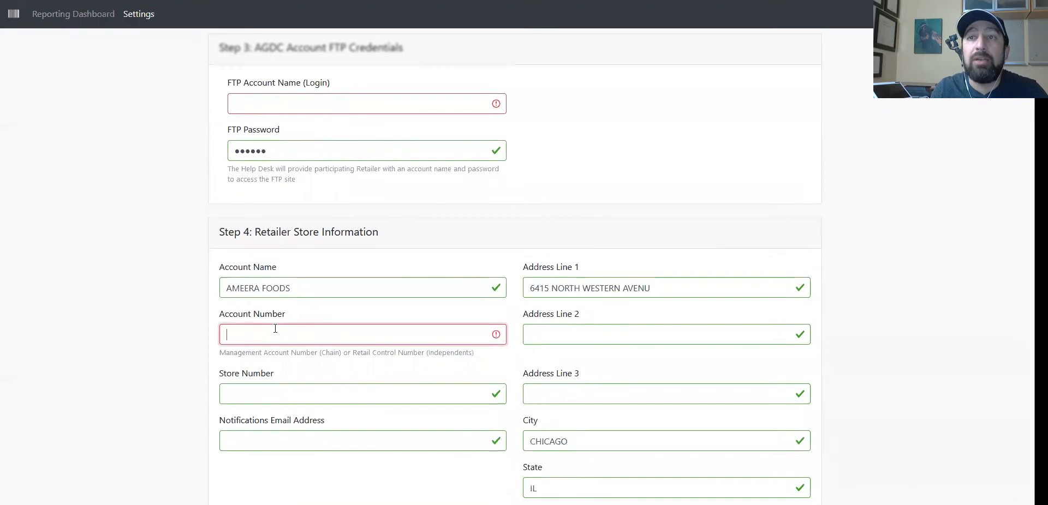
pyautogui.scroll(-2, 459, 306)
pyautogui.scroll(2, 591, 355)
pyautogui.scroll(-2, 671, 402)
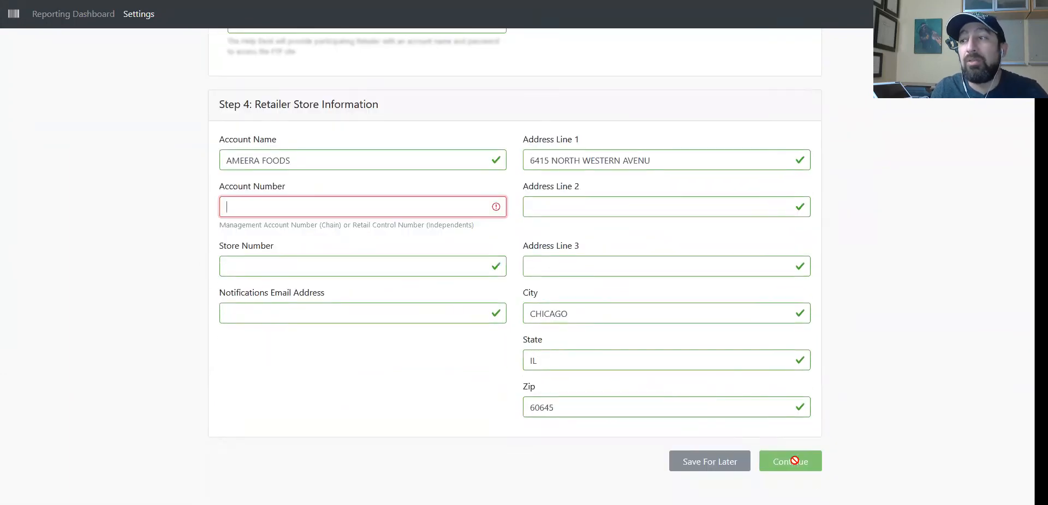
pyautogui.scroll(6, 690, 309)
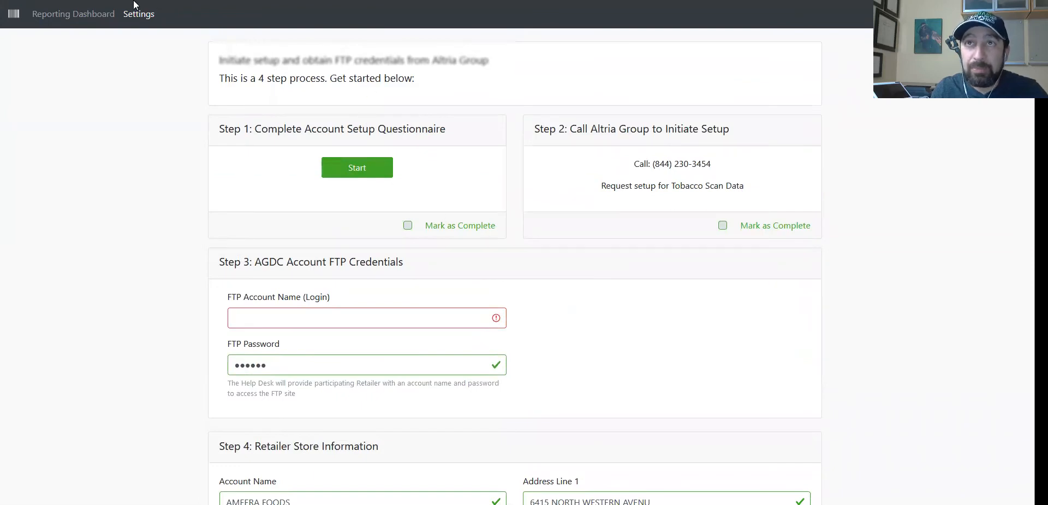
# Step: Return to the onboarding steps and open Complete Product Information Setup
pyautogui.click(136, 17)
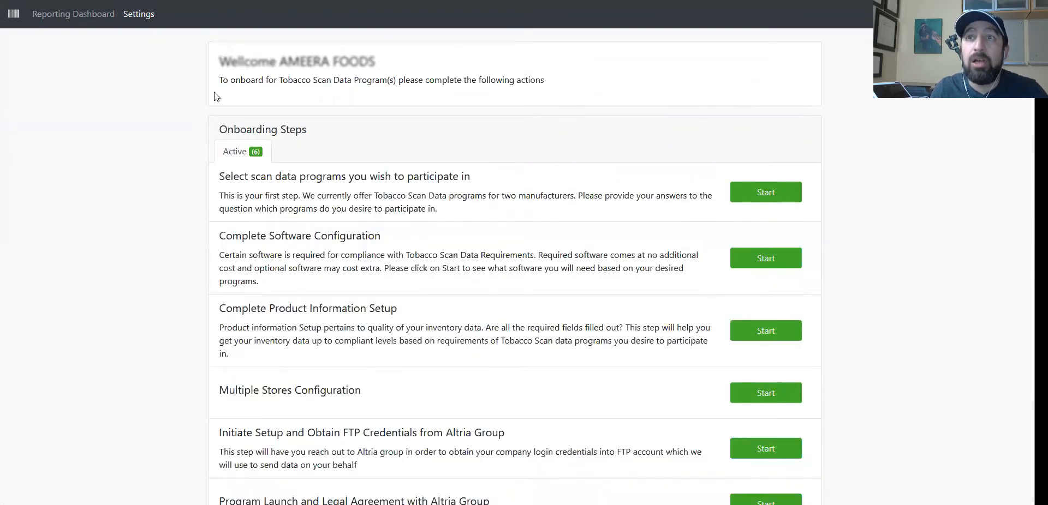
pyautogui.click(769, 332)
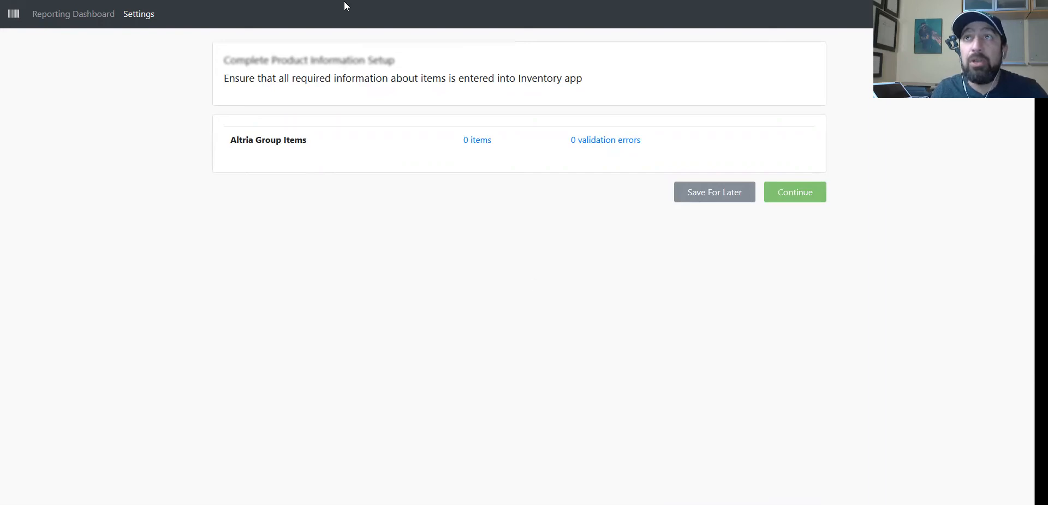
# Step: Switch to Inventory Plus Plus and open the items 3 Cryasz, 34*75 Cooking and 36**8 Cooking together for bulk editing
pyautogui.click(295, 1)
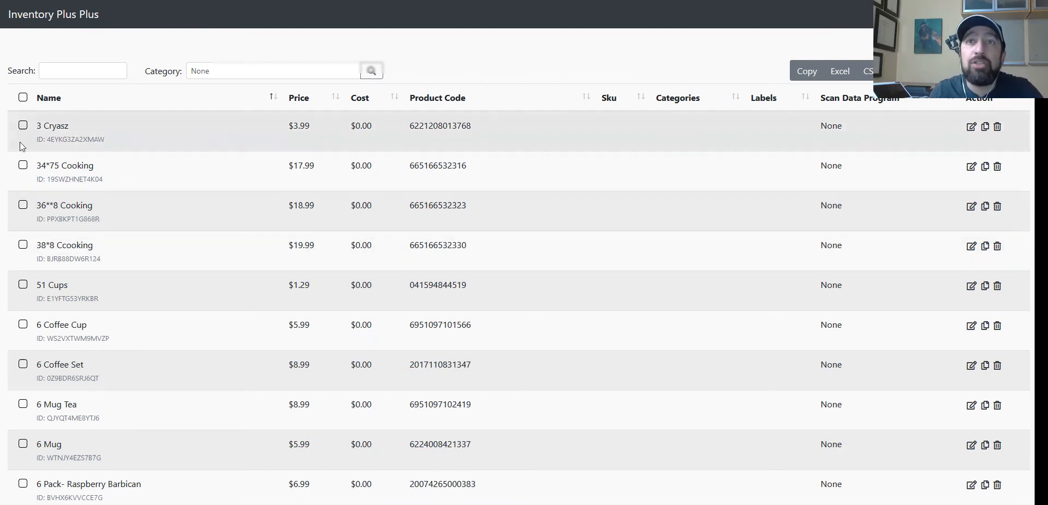
pyautogui.click(23, 125)
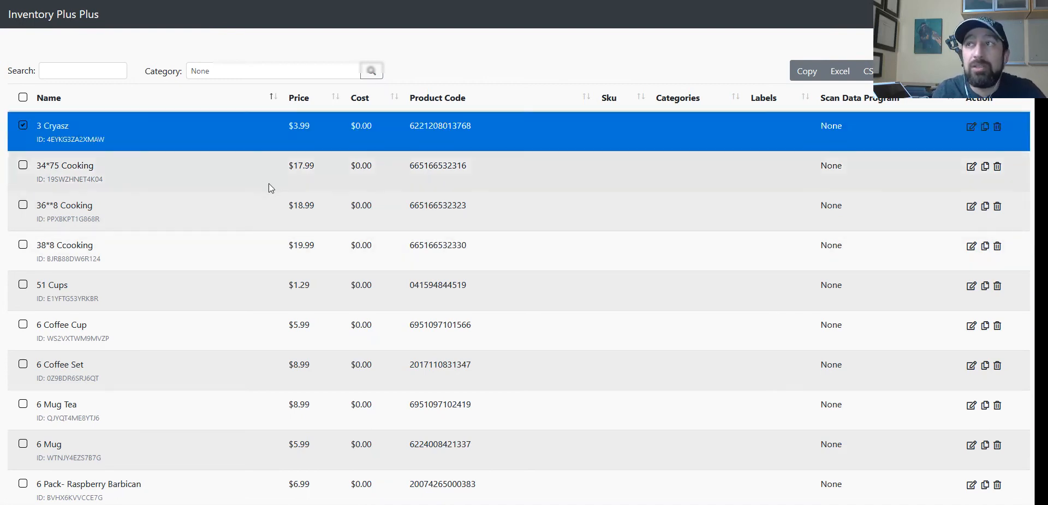
pyautogui.click(22, 165)
pyautogui.click(22, 165)
pyautogui.click(23, 165)
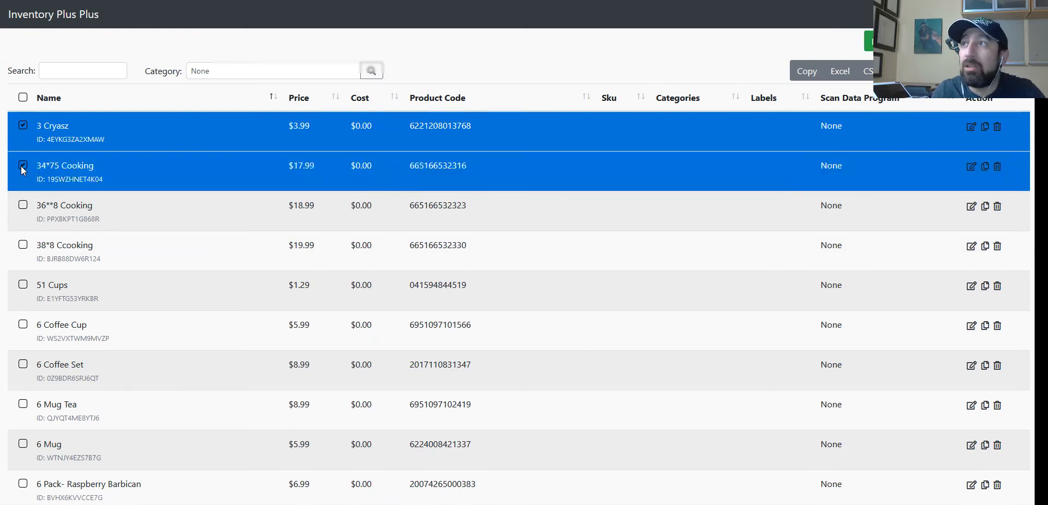
pyautogui.click(23, 205)
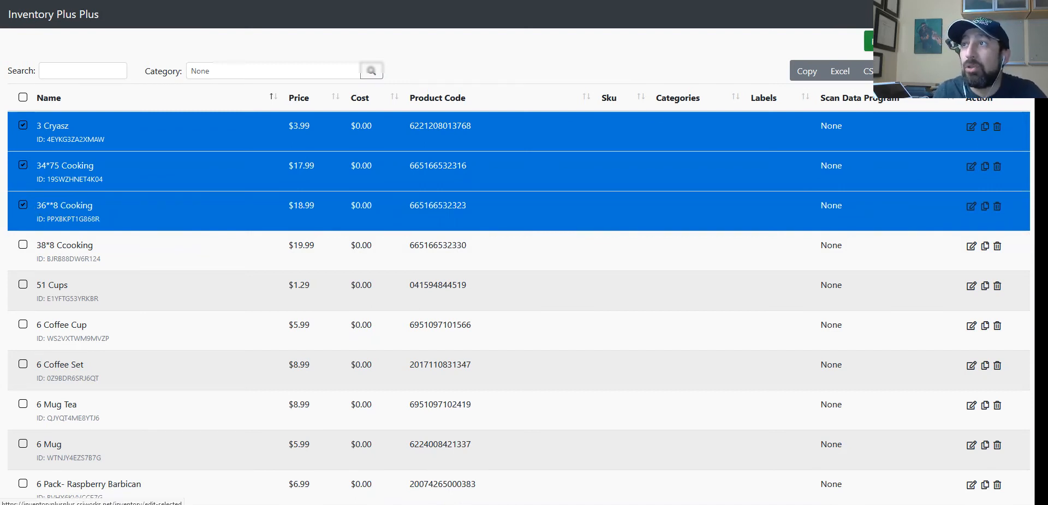
pyautogui.click(895, 41)
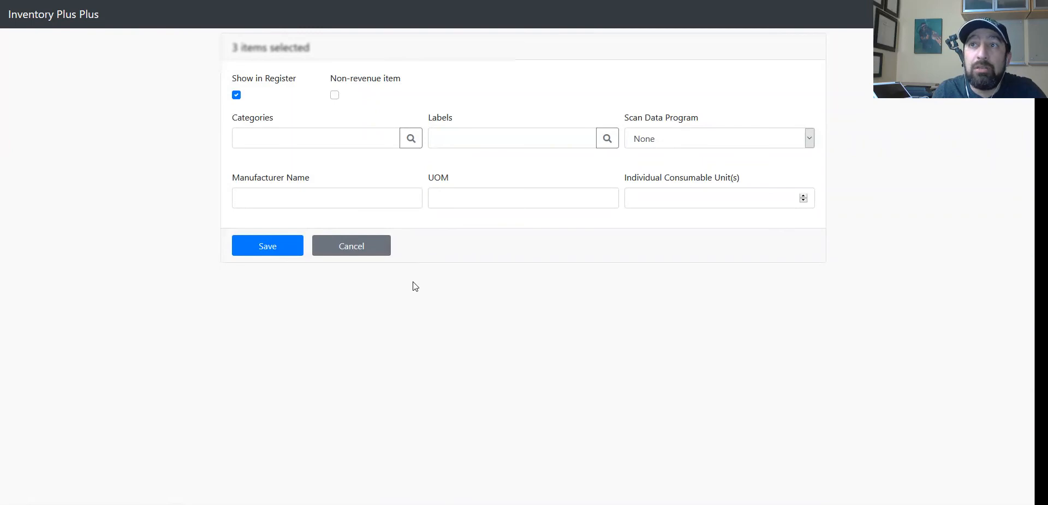
# Step: Examine the Manufacturer Name, UOM and Individual Consumable Unit(s) fields and the Scan Data Program options in the bulk edit form
pyautogui.click(283, 200)
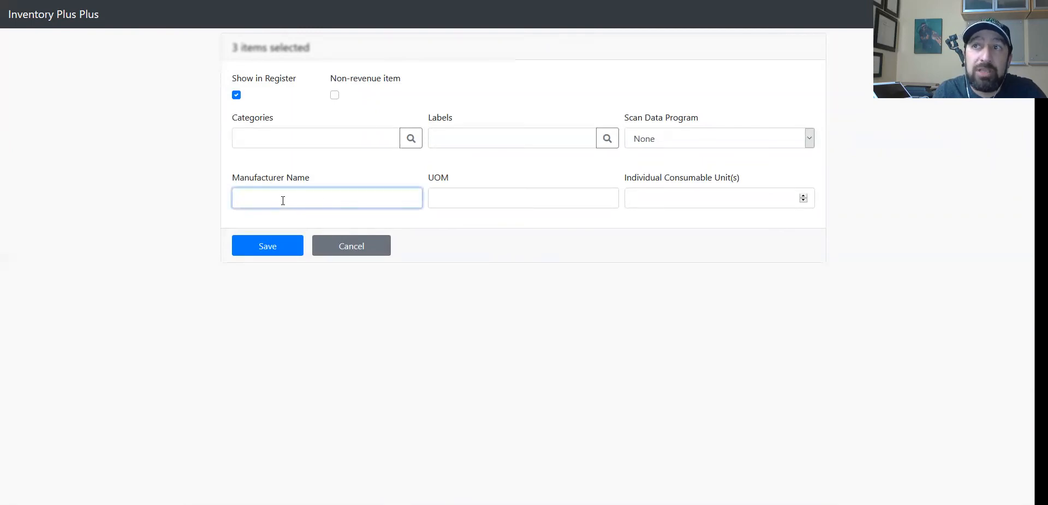
pyautogui.click(492, 200)
pyautogui.click(711, 196)
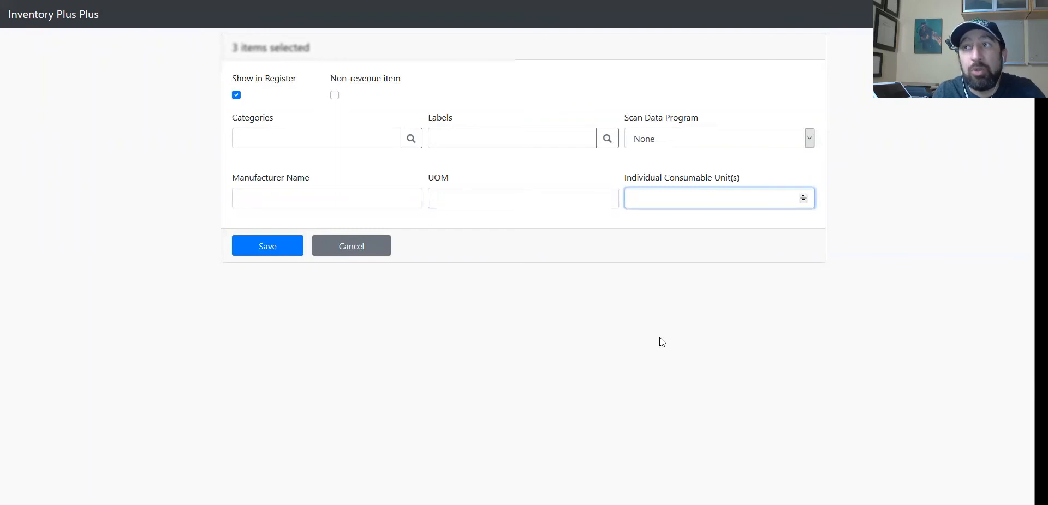
pyautogui.click(698, 139)
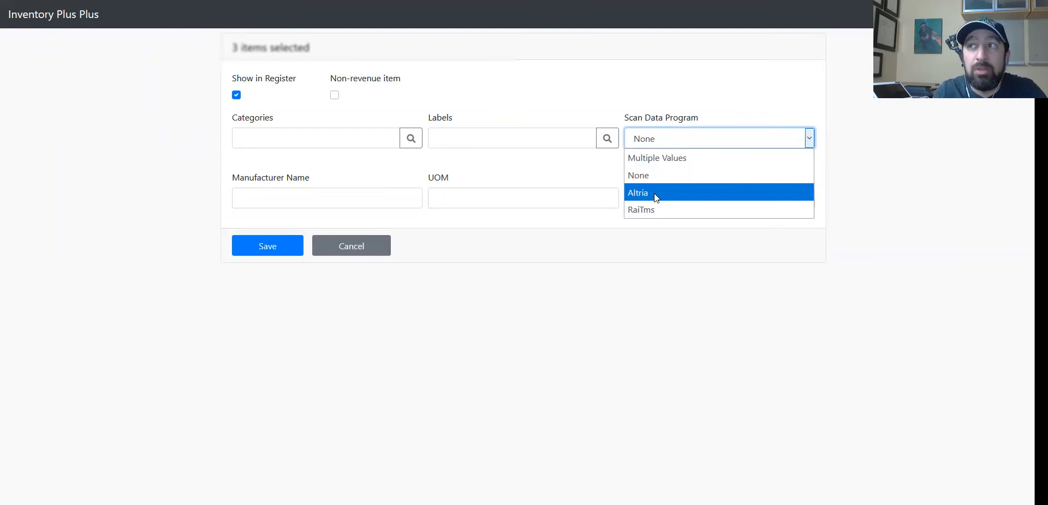
pyautogui.click(633, 254)
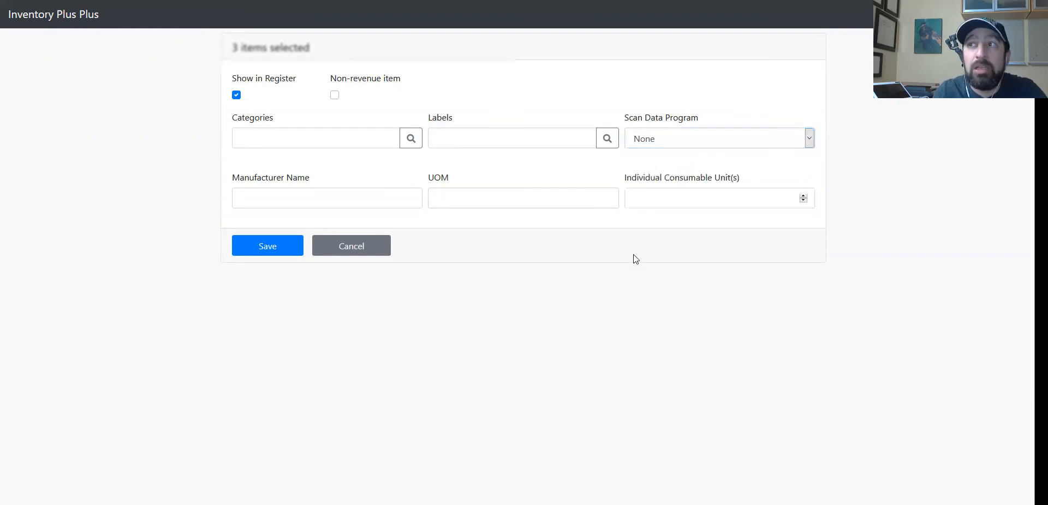
pyautogui.click(685, 138)
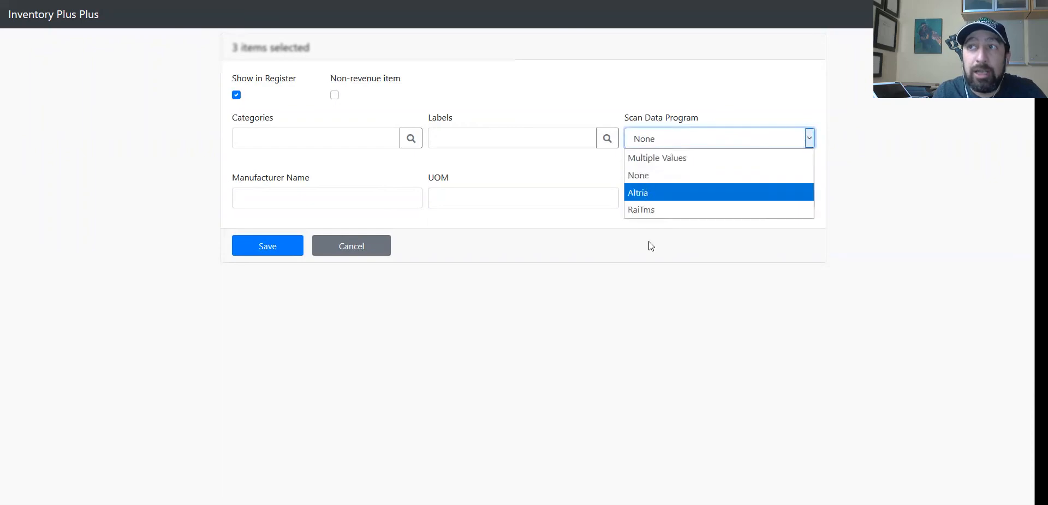
# Step: Go over the manufacturer, UOM, consumable unit and scan data program fields once more, and cancel the bulk edit
pyautogui.click(305, 224)
pyautogui.click(282, 201)
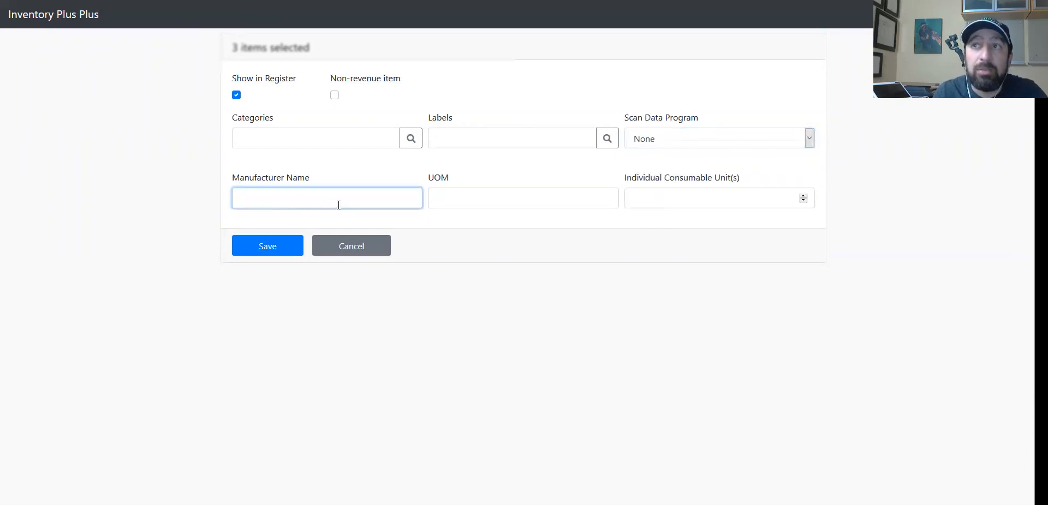
pyautogui.click(489, 200)
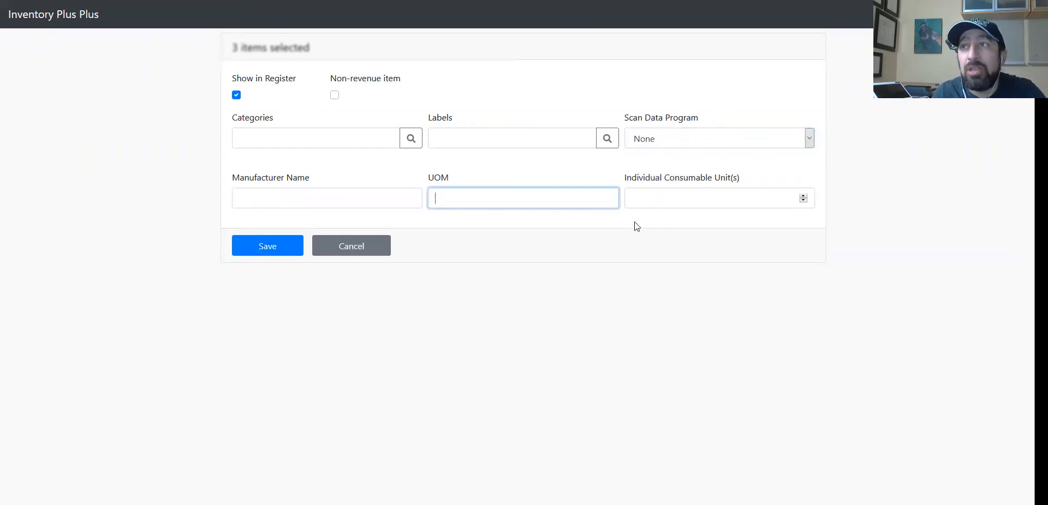
pyautogui.click(670, 197)
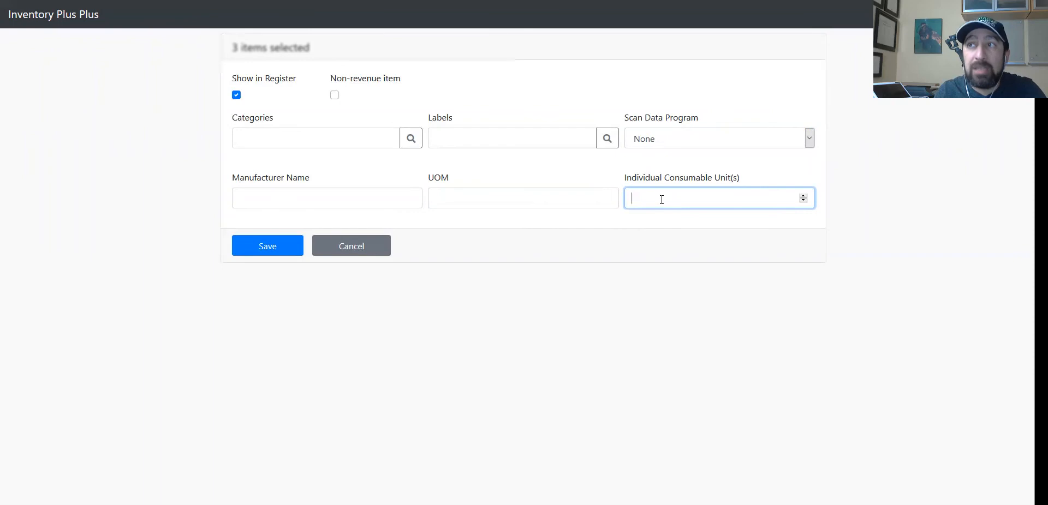
pyautogui.click(487, 198)
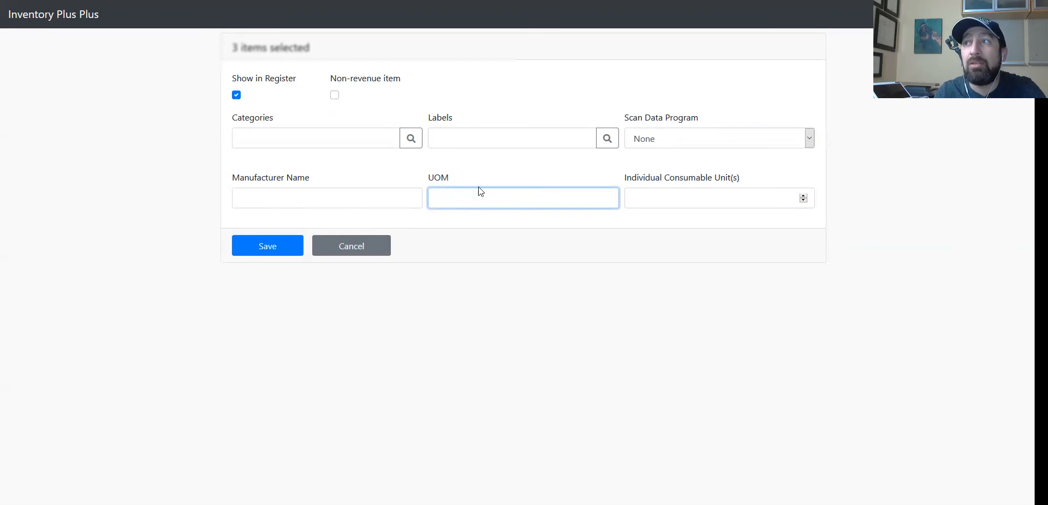
pyautogui.click(332, 196)
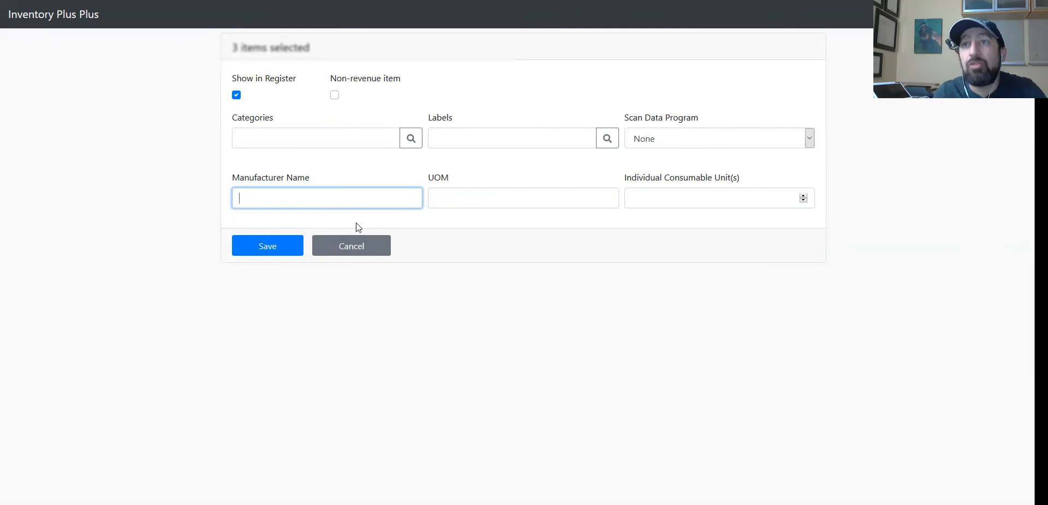
pyautogui.click(728, 144)
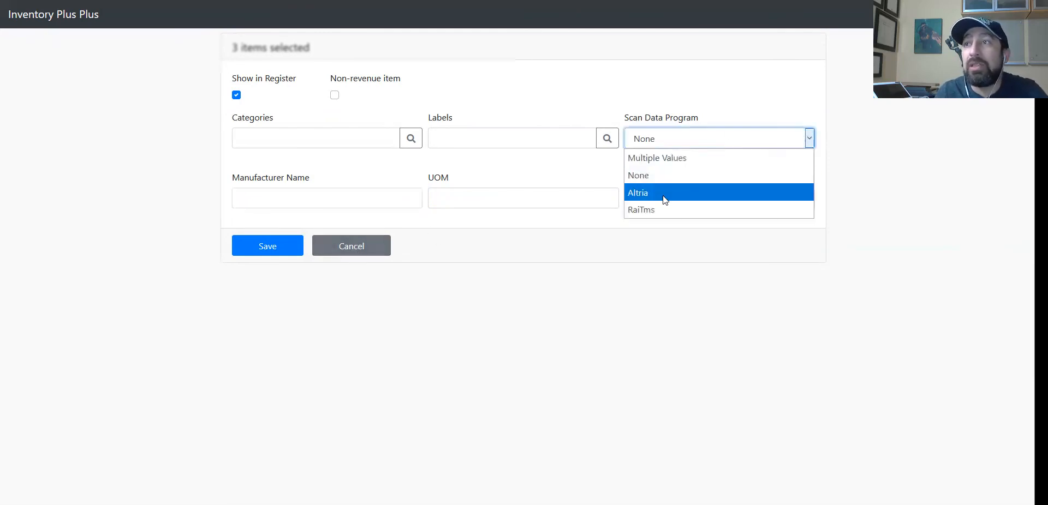
pyautogui.click(346, 244)
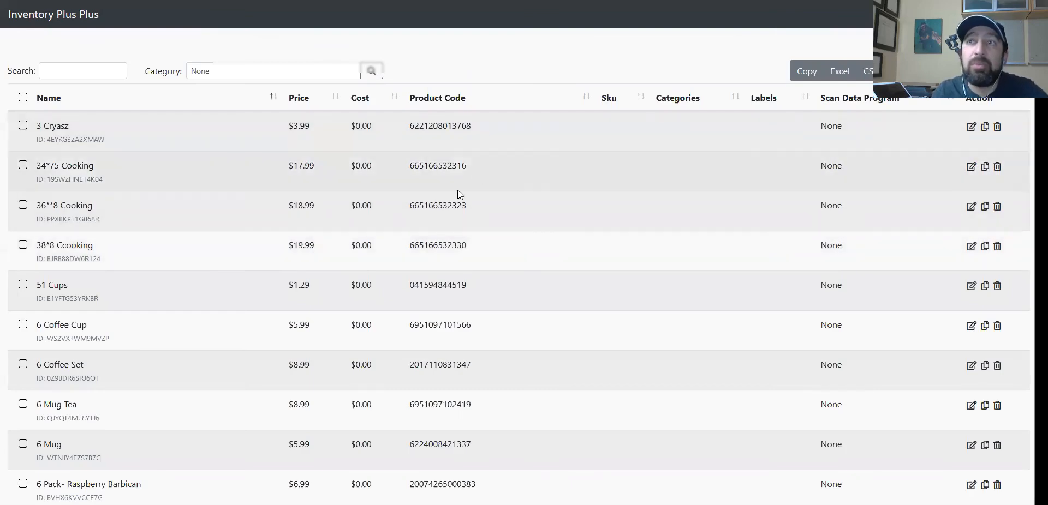
pyautogui.scroll(-1, 507, 260)
pyautogui.scroll(1, 506, 260)
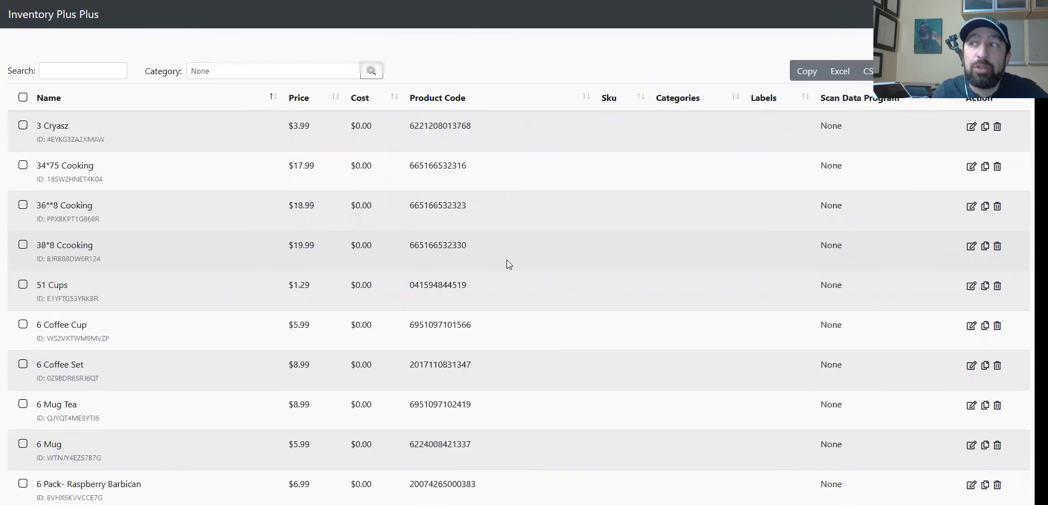